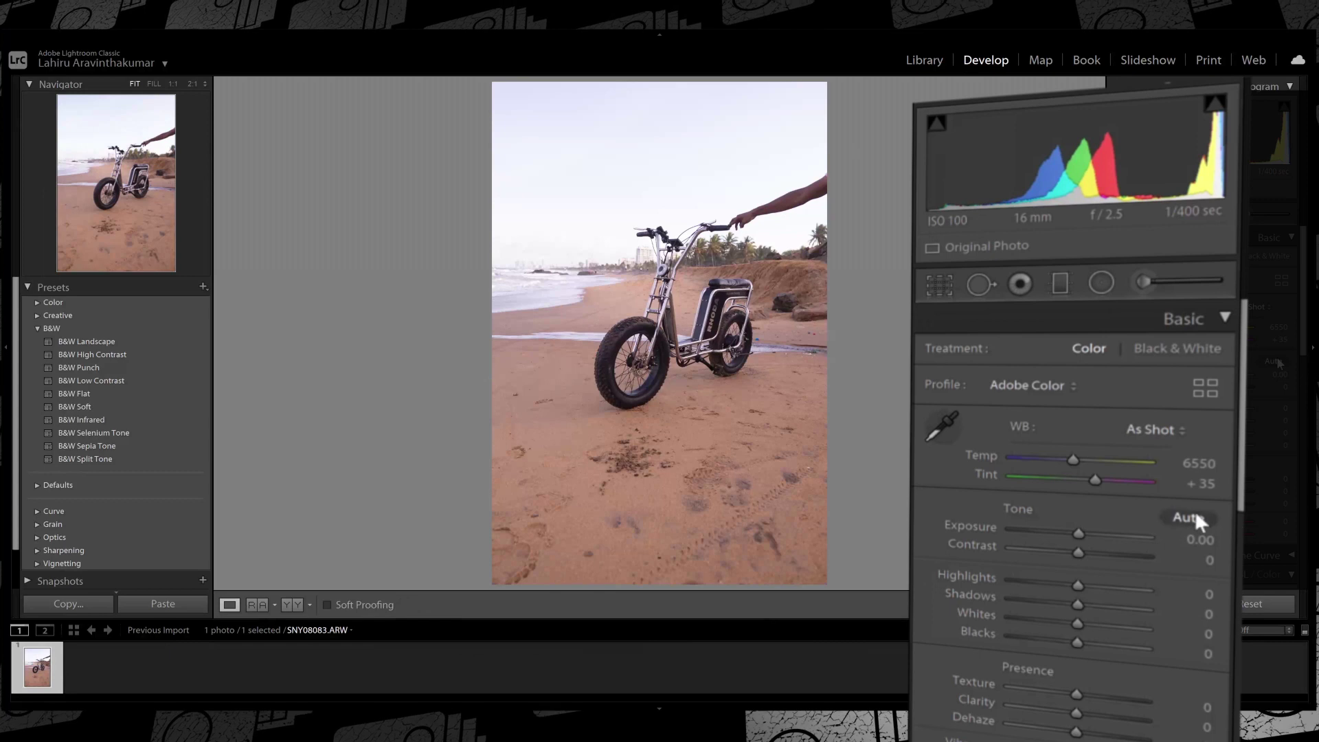
Apply Auto tone to the beach photo and raise Exposure to +0.64.
{"action": "left_click", "coordinate": [1275, 361]}
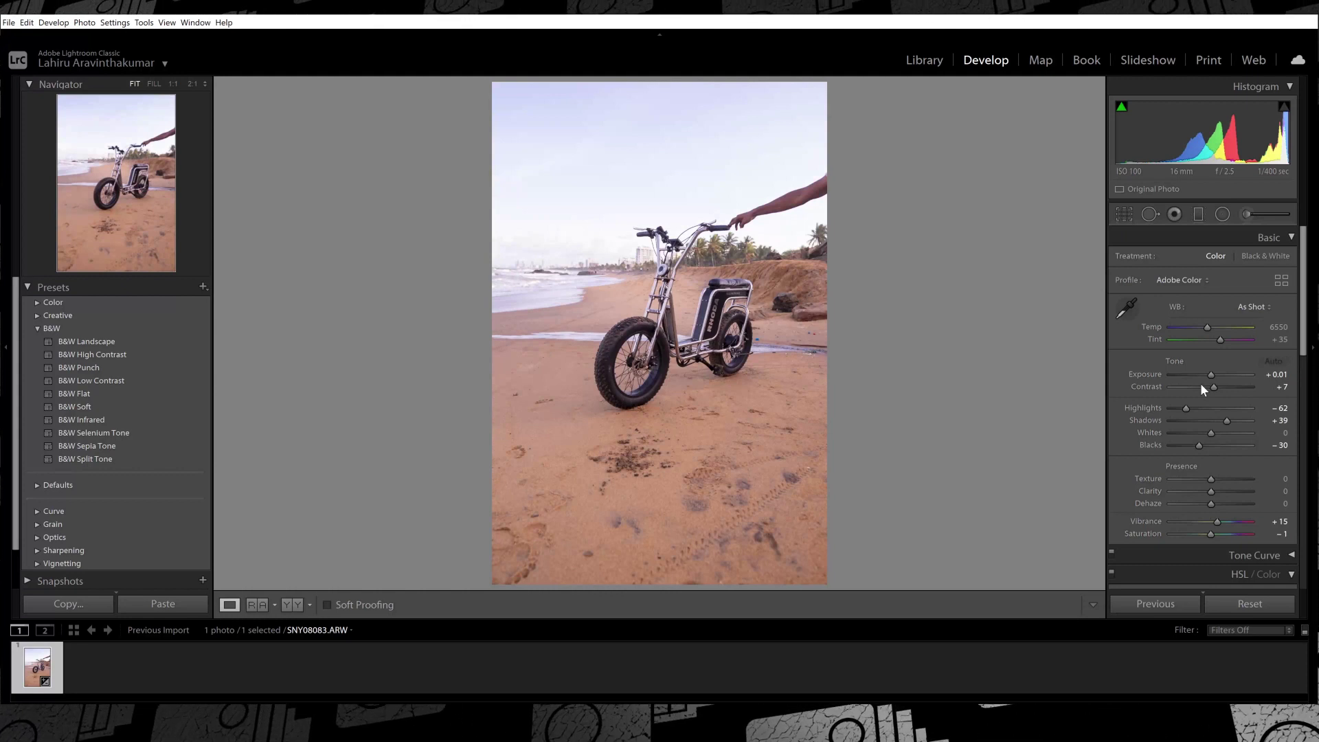
{"action": "left_click_drag", "start_coordinate": [1062, 470], "coordinate": [1066, 470]}
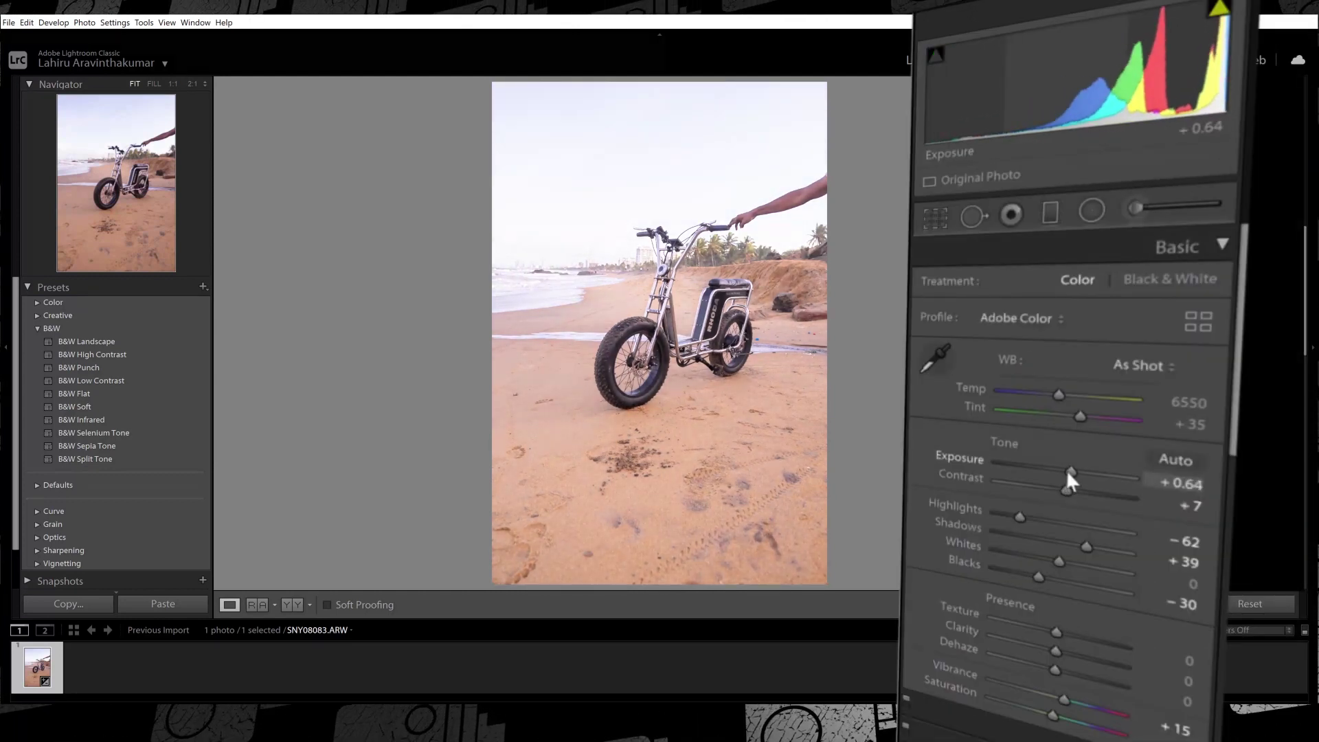
{"action": "left_click_drag", "start_coordinate": [1066, 470], "coordinate": [1066, 470]}
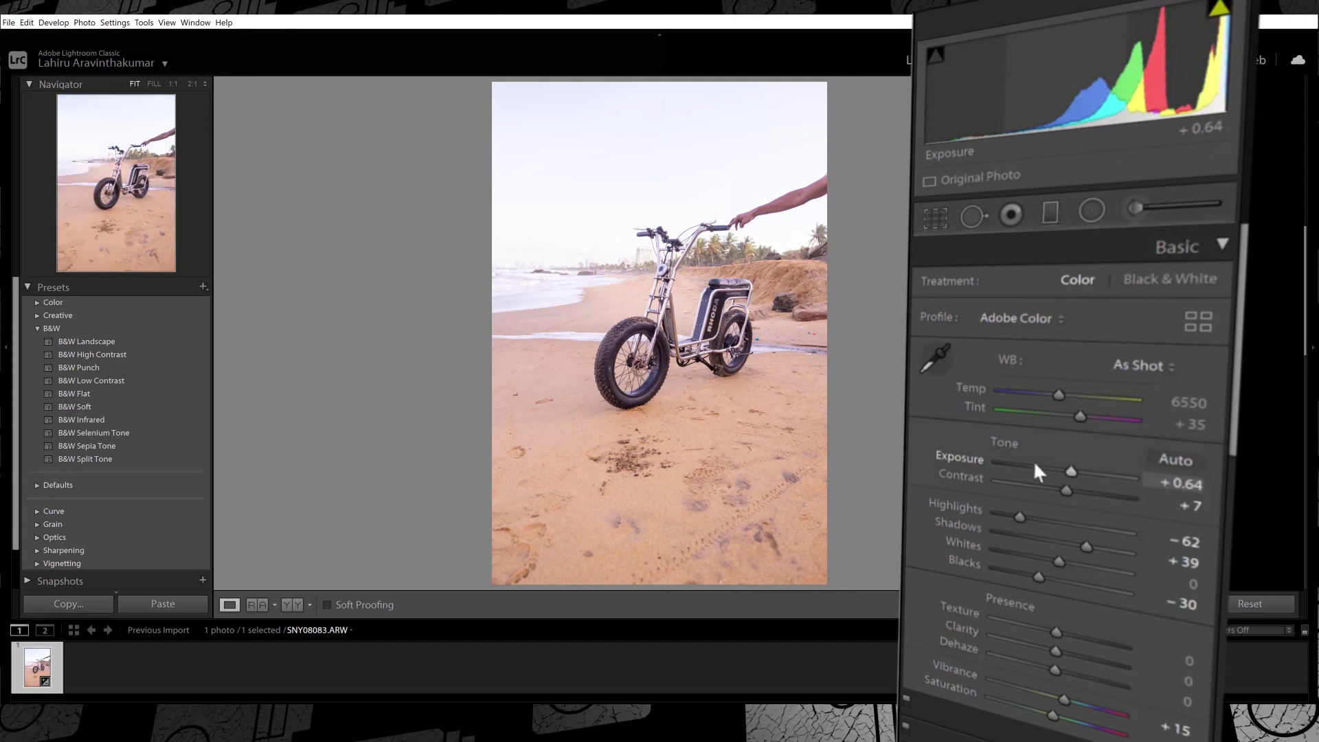
Darken the sky with a lowered, steeper-angled graduated filter at -1.31 exposure.
{"action": "left_click", "coordinate": [1052, 214]}
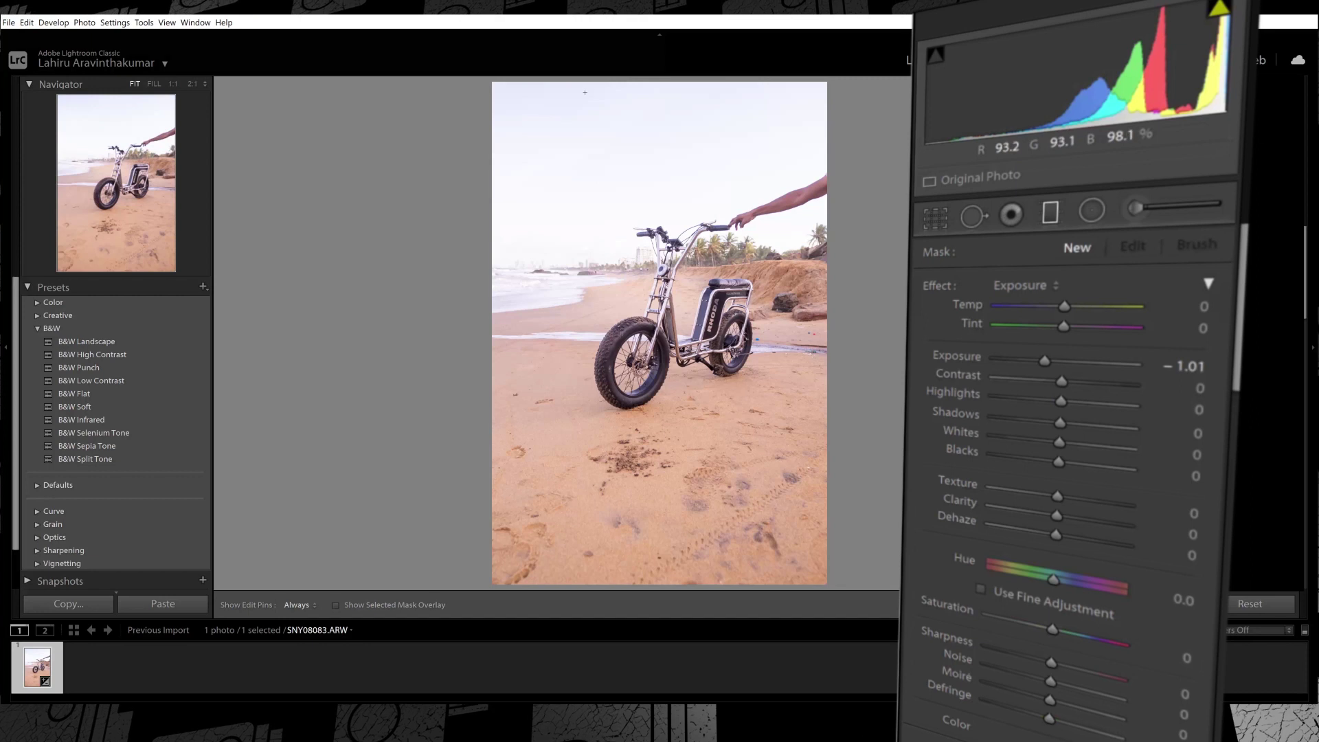
{"action": "left_click_drag", "start_coordinate": [583, 86], "coordinate": [628, 258]}
{"action": "left_click_drag", "start_coordinate": [604, 167], "coordinate": [628, 224]}
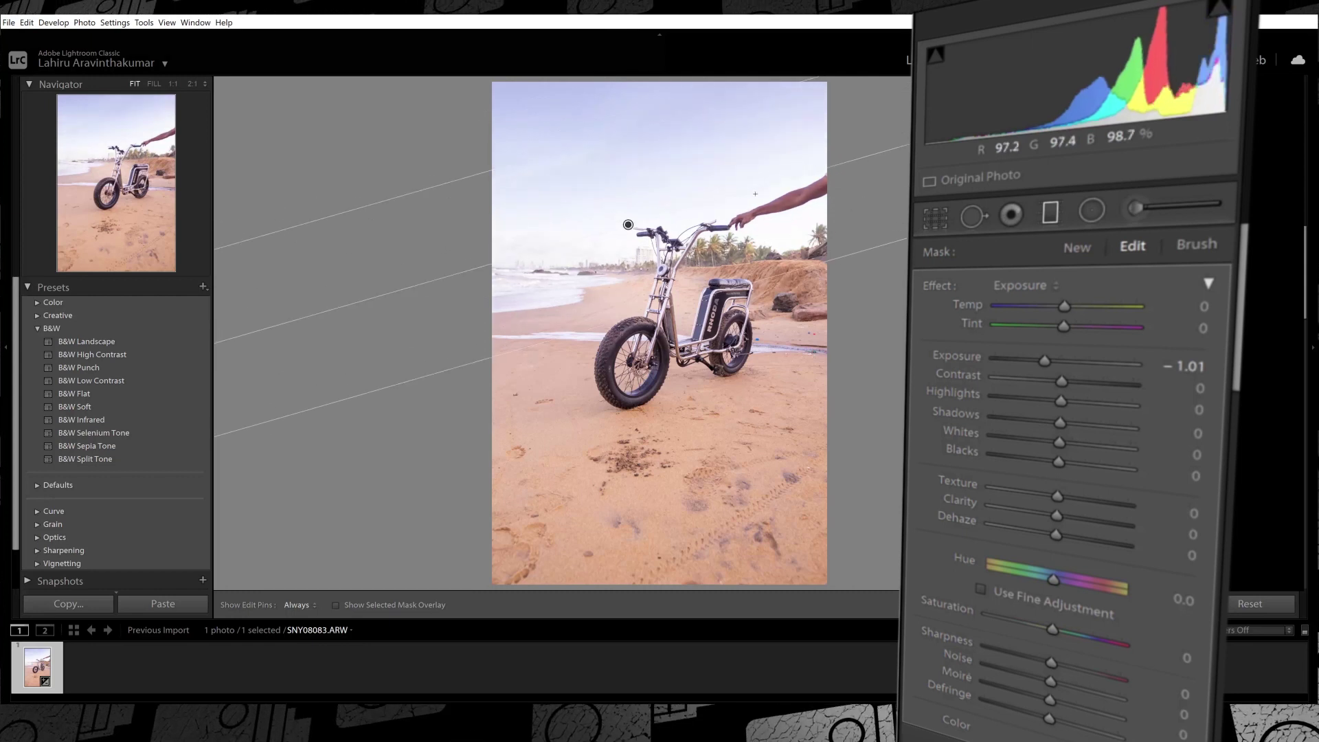
{"action": "left_click_drag", "start_coordinate": [768, 185], "coordinate": [772, 205]}
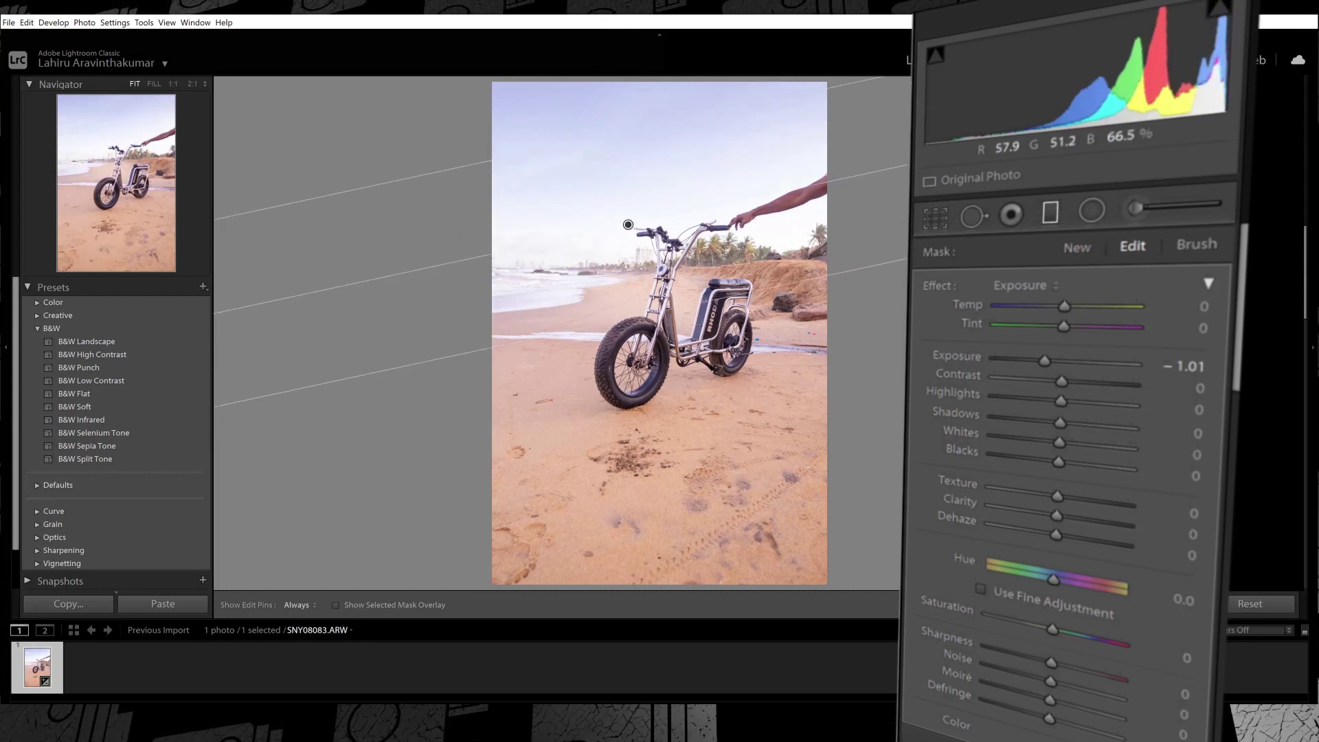
{"action": "mouse_move", "coordinate": [1044, 356]}
{"action": "left_mouse_down"}
{"action": "mouse_move", "coordinate": [1008, 352]}
{"action": "mouse_move", "coordinate": [1032, 357]}
{"action": "left_mouse_up"}
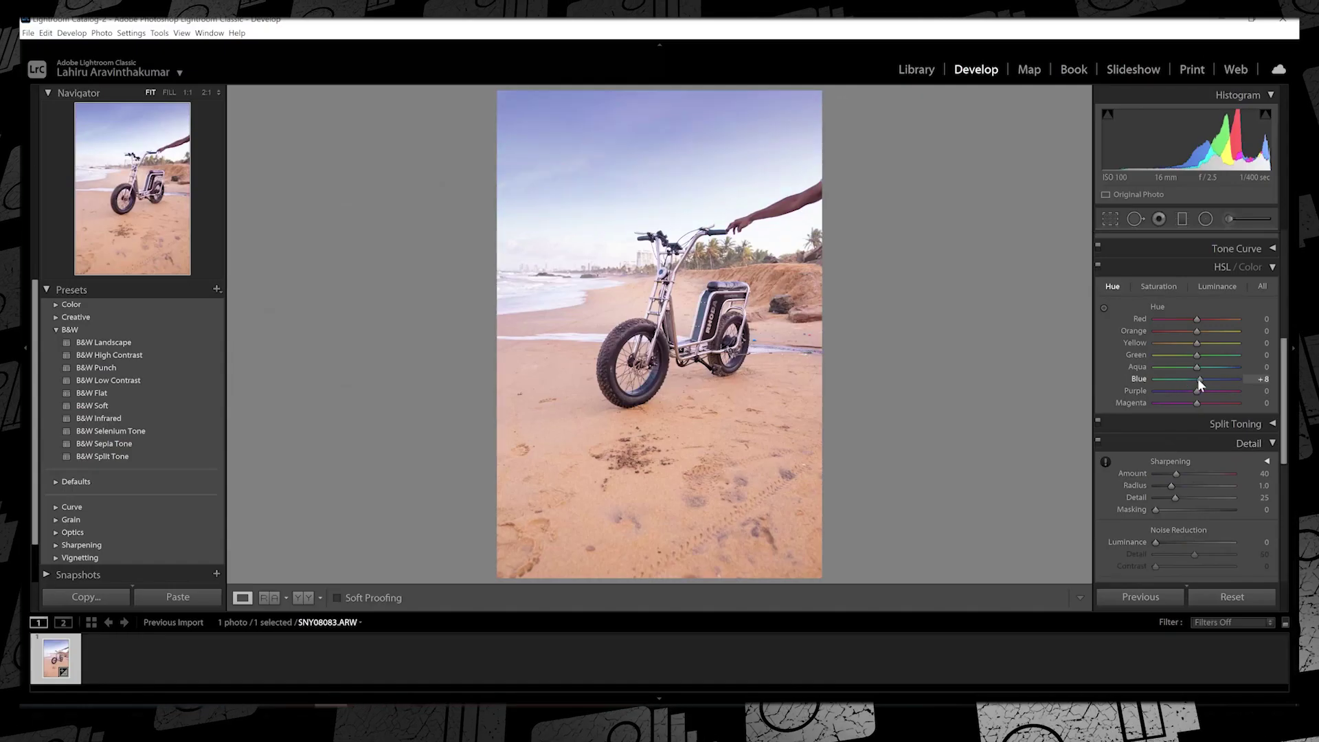
Set Blue saturation to +26 and Yellow to +100, and add a radial filter around the e-bike.
{"action": "left_click_drag", "start_coordinate": [1213, 378], "coordinate": [1200, 343]}
{"action": "left_click", "coordinate": [1206, 218]}
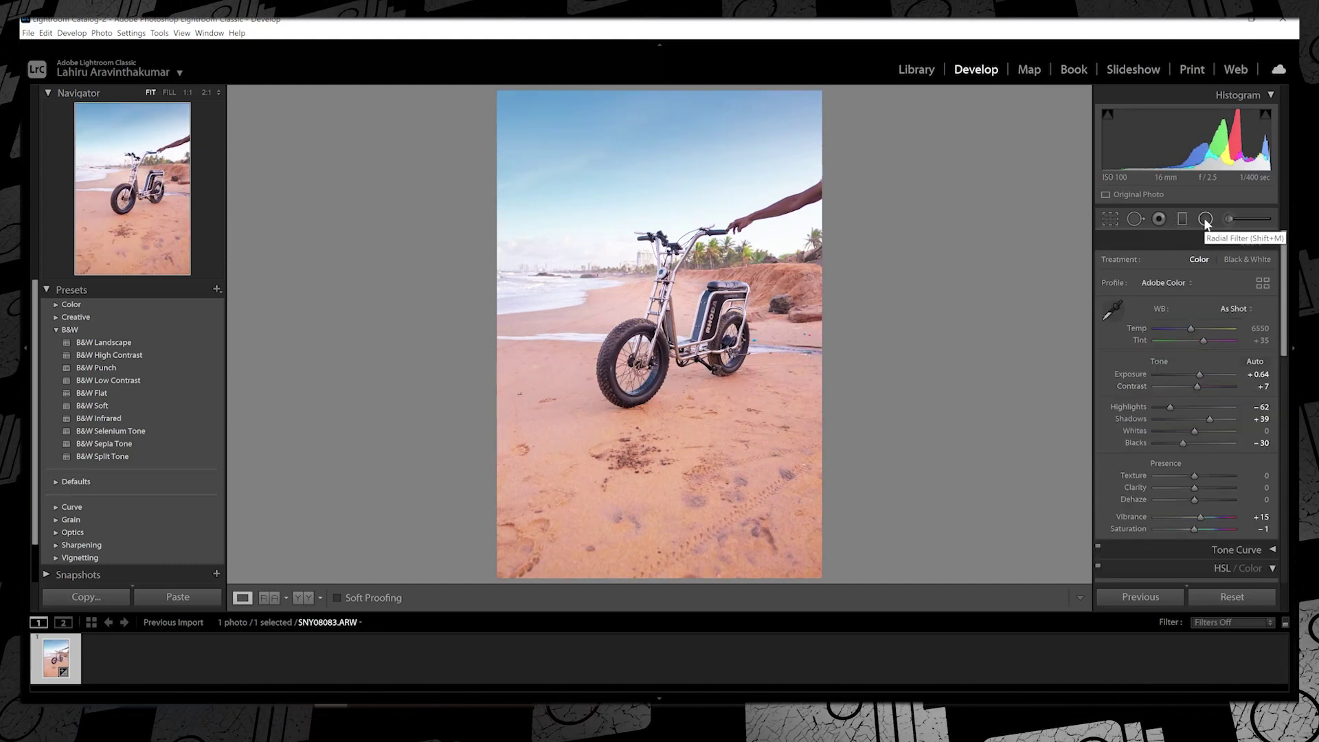
{"action": "left_click_drag", "start_coordinate": [671, 306], "coordinate": [773, 424]}
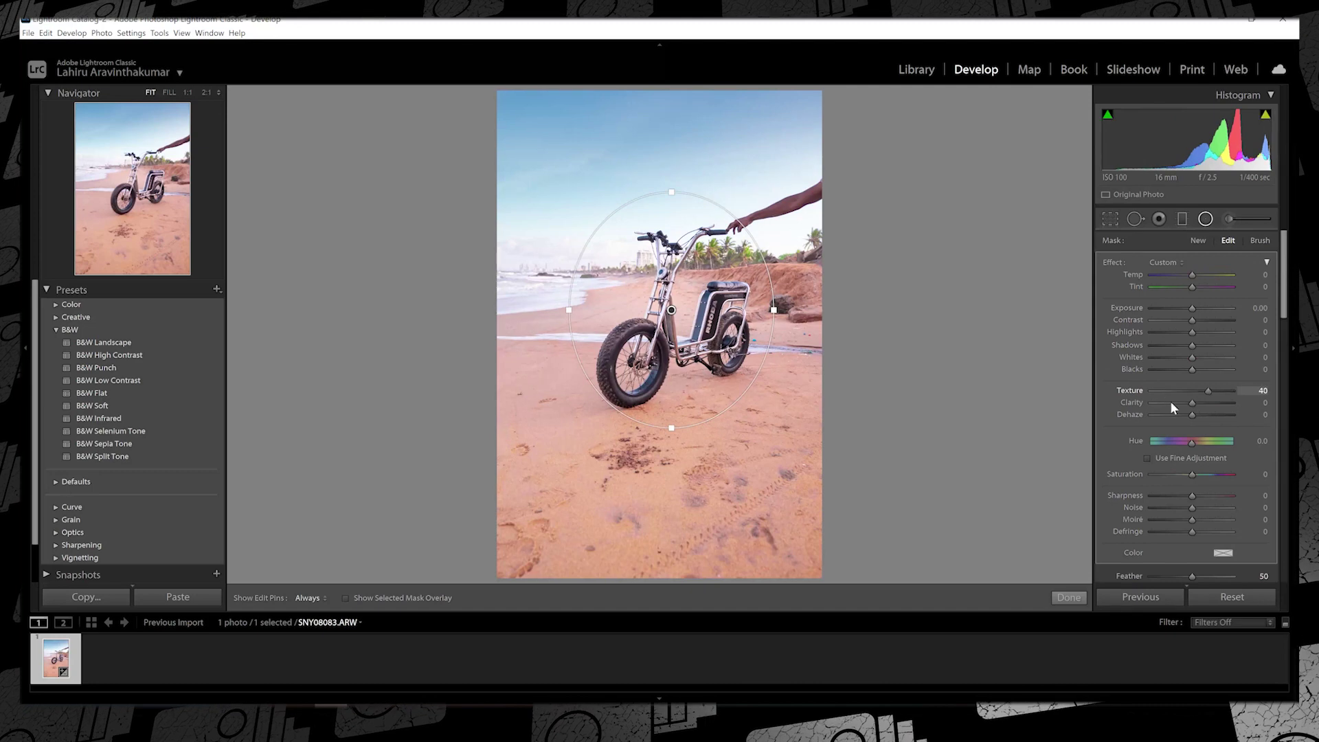
{"action": "scroll", "coordinate": [1263, 501], "scroll_direction": "down", "scroll_amount": 3}
{"action": "left_click", "coordinate": [1203, 221]}
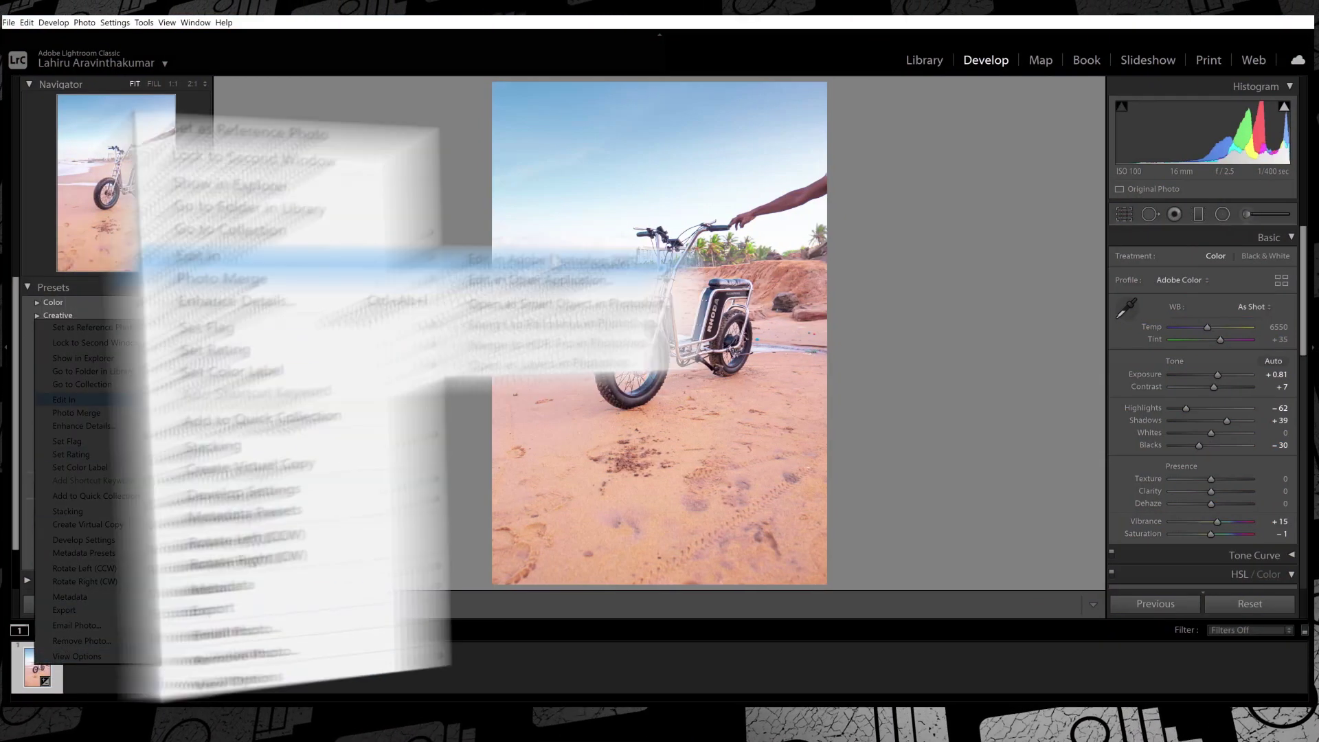
Edit the photo in Photoshop and start a Pen path at the handlebar grip end.
{"action": "left_click", "coordinate": [272, 401]}
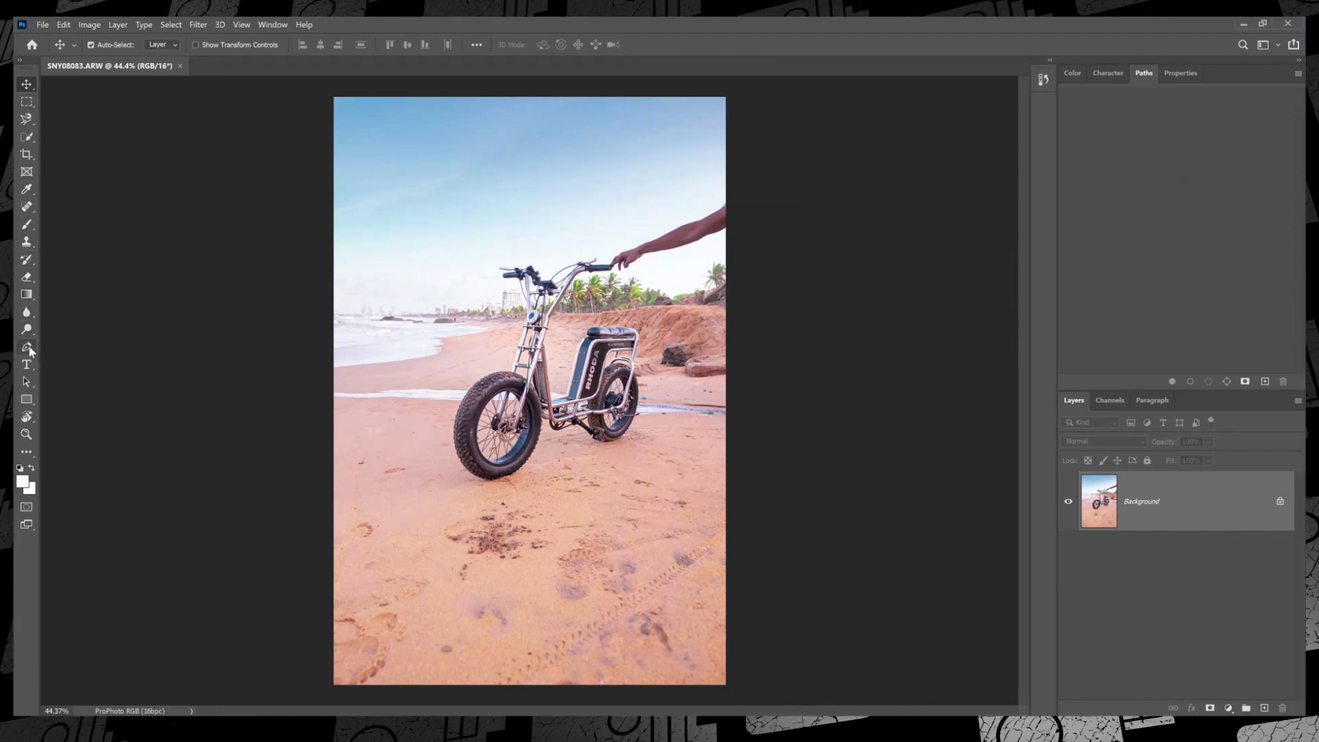
{"action": "left_click", "coordinate": [28, 348]}
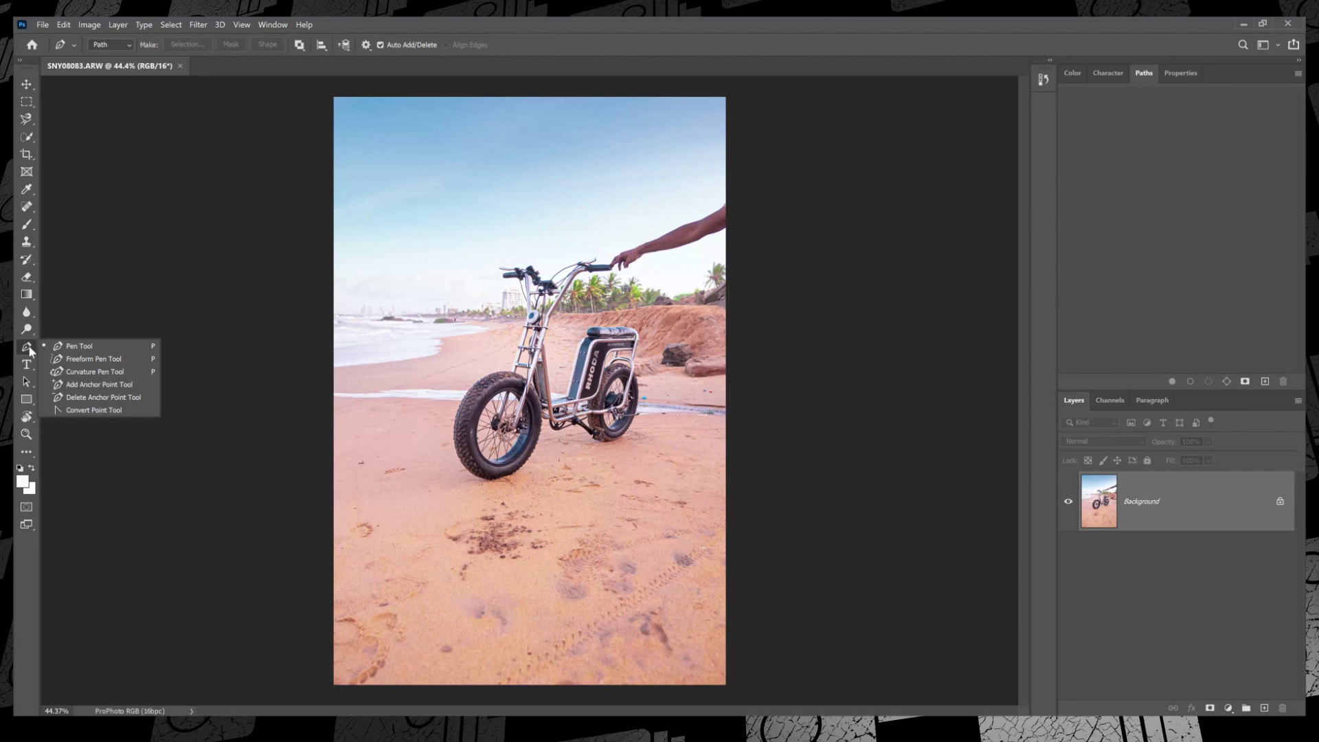
{"action": "left_click", "coordinate": [77, 346]}
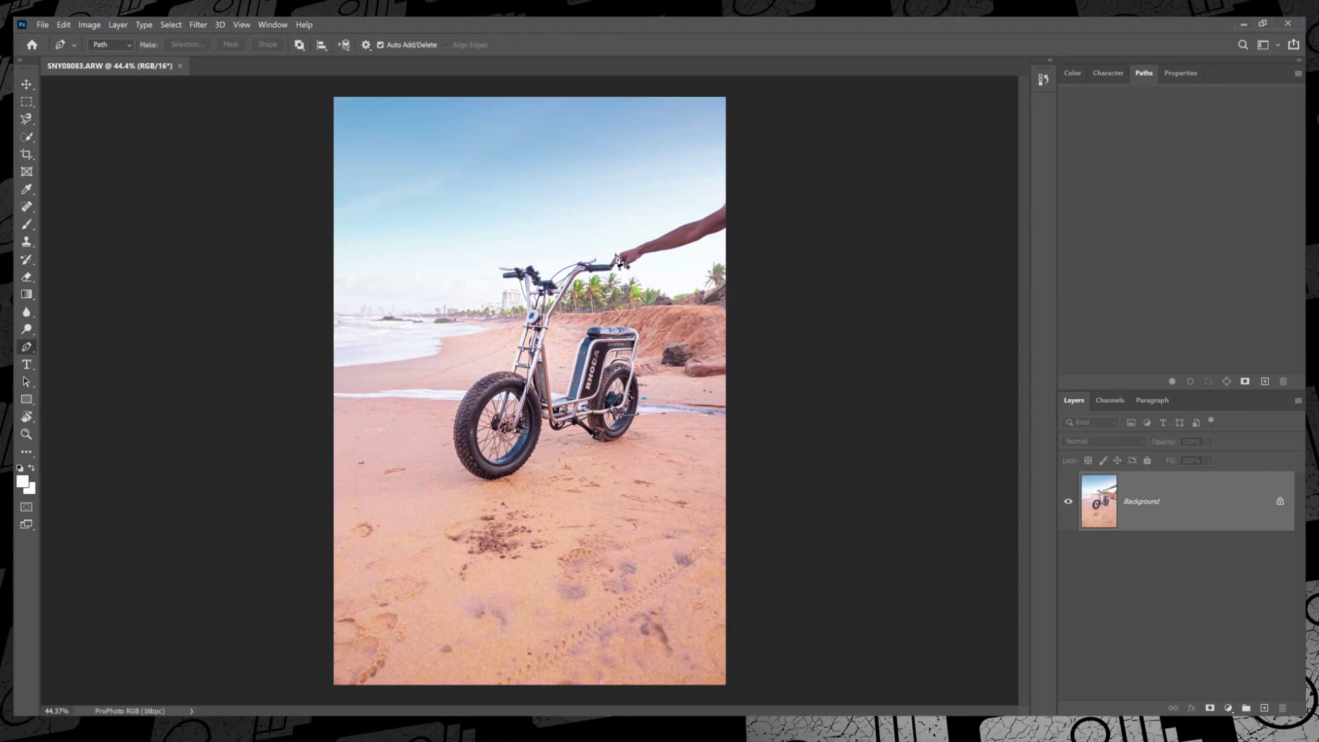
{"action": "scroll", "coordinate": [652, 245], "scroll_direction": "up", "scroll_amount": 6}
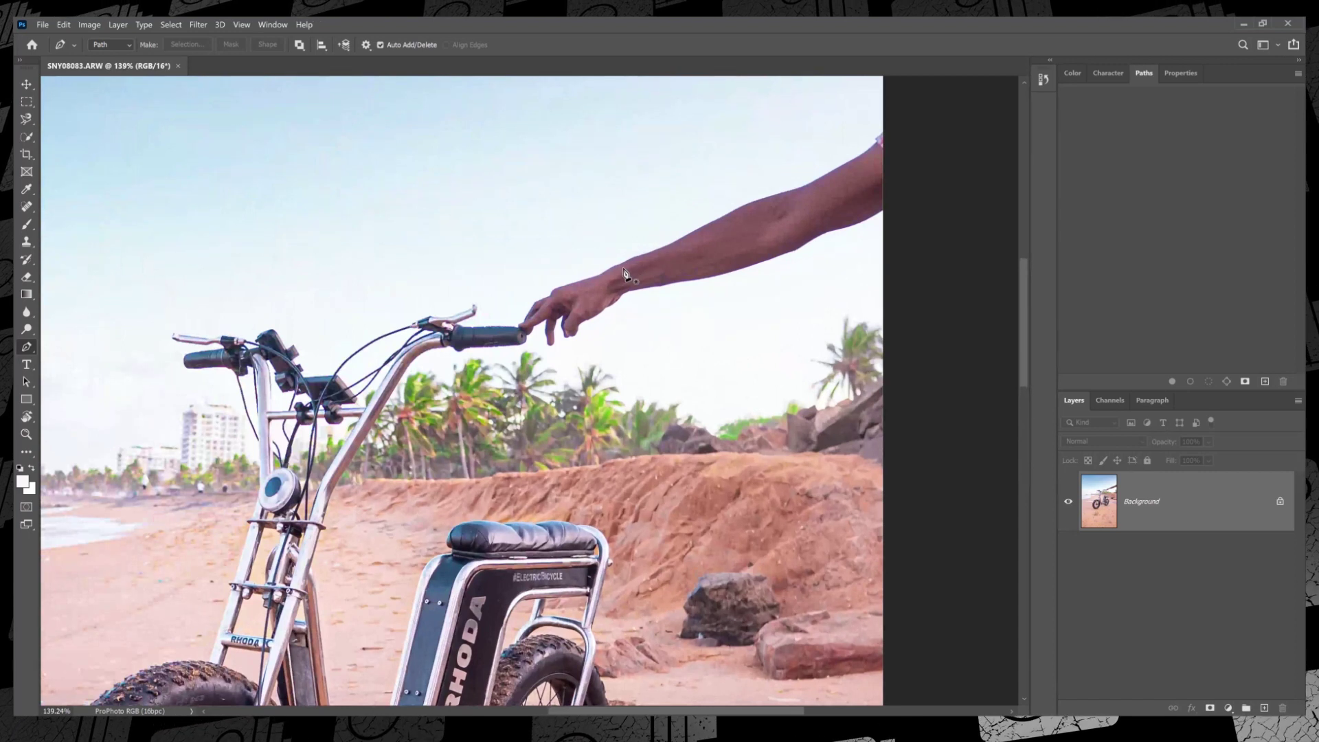
{"action": "left_click_drag", "start_coordinate": [653, 243], "coordinate": [599, 312]}
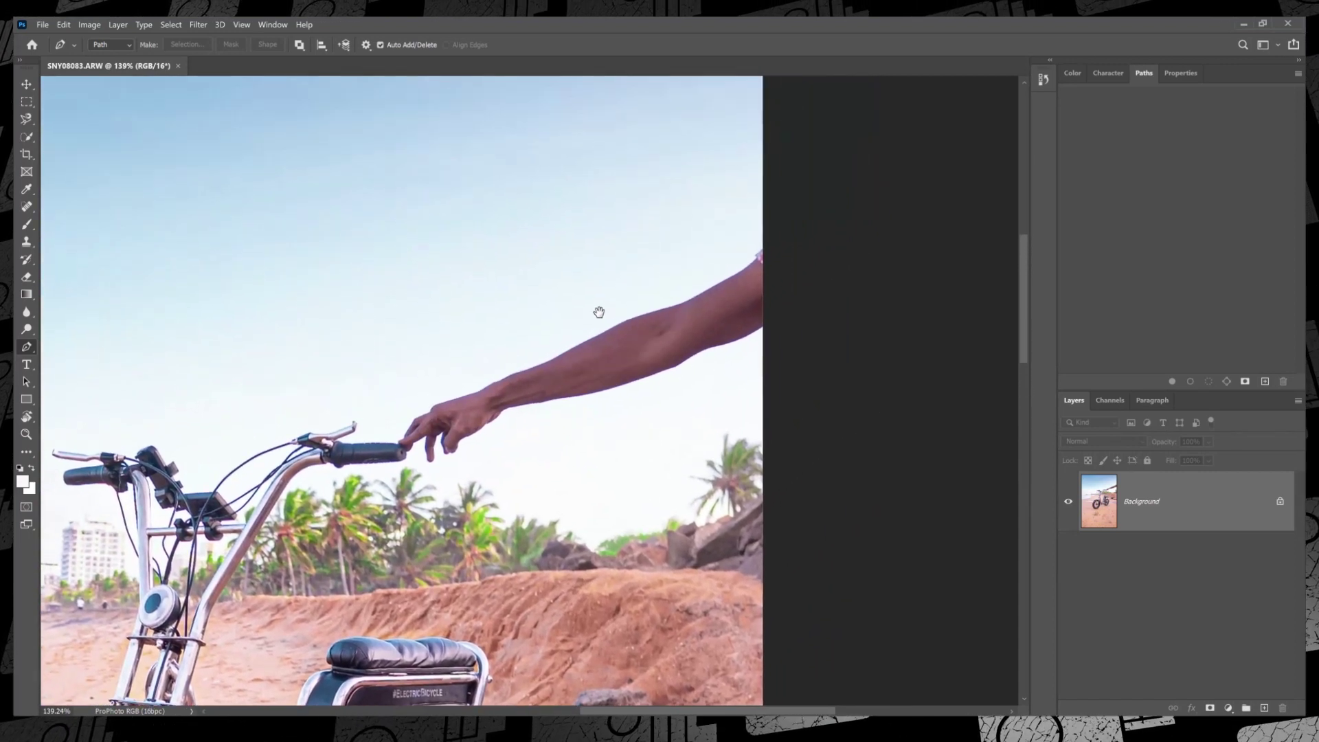
{"action": "scroll", "coordinate": [405, 456], "scroll_direction": "up", "scroll_amount": 3}
{"action": "left_click", "coordinate": [402, 447]}
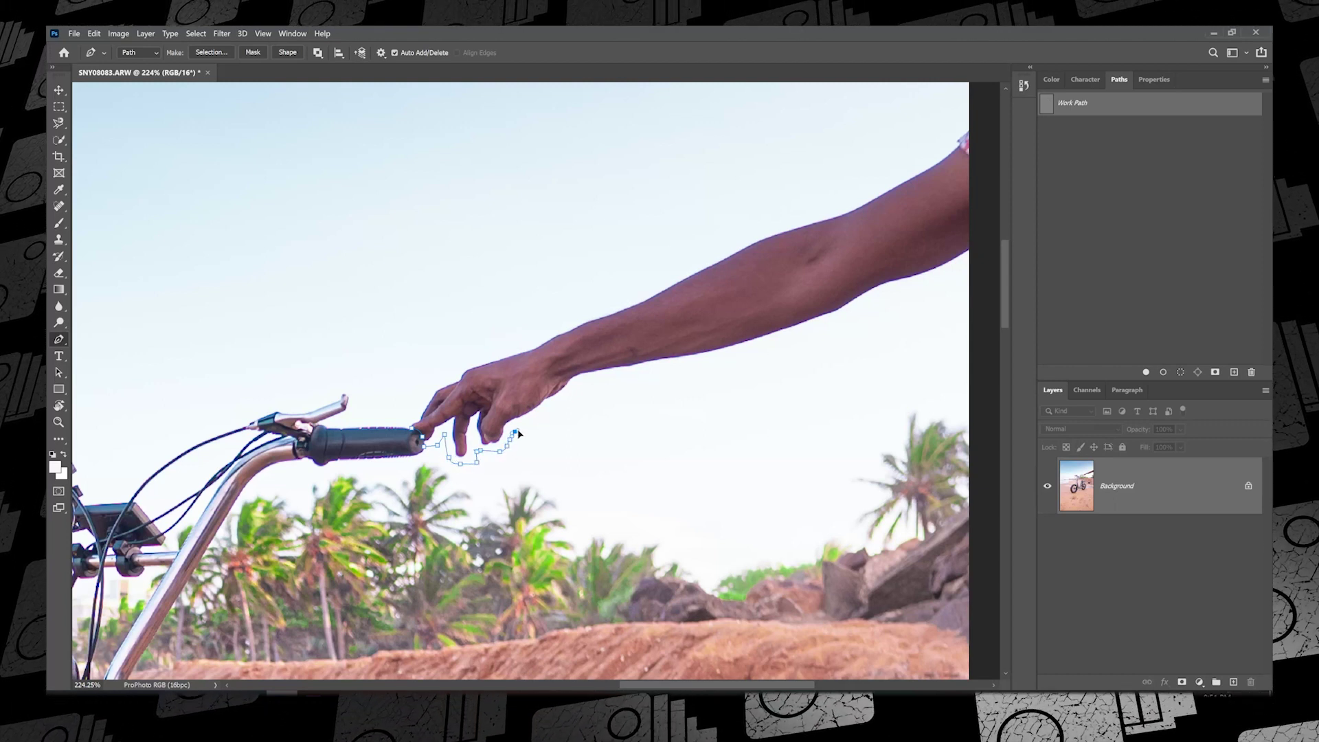
Complete the closed path around the outstretched arm and fit the whole photo on screen.
{"action": "scroll", "coordinate": [518, 434], "scroll_direction": "down", "scroll_amount": 3}
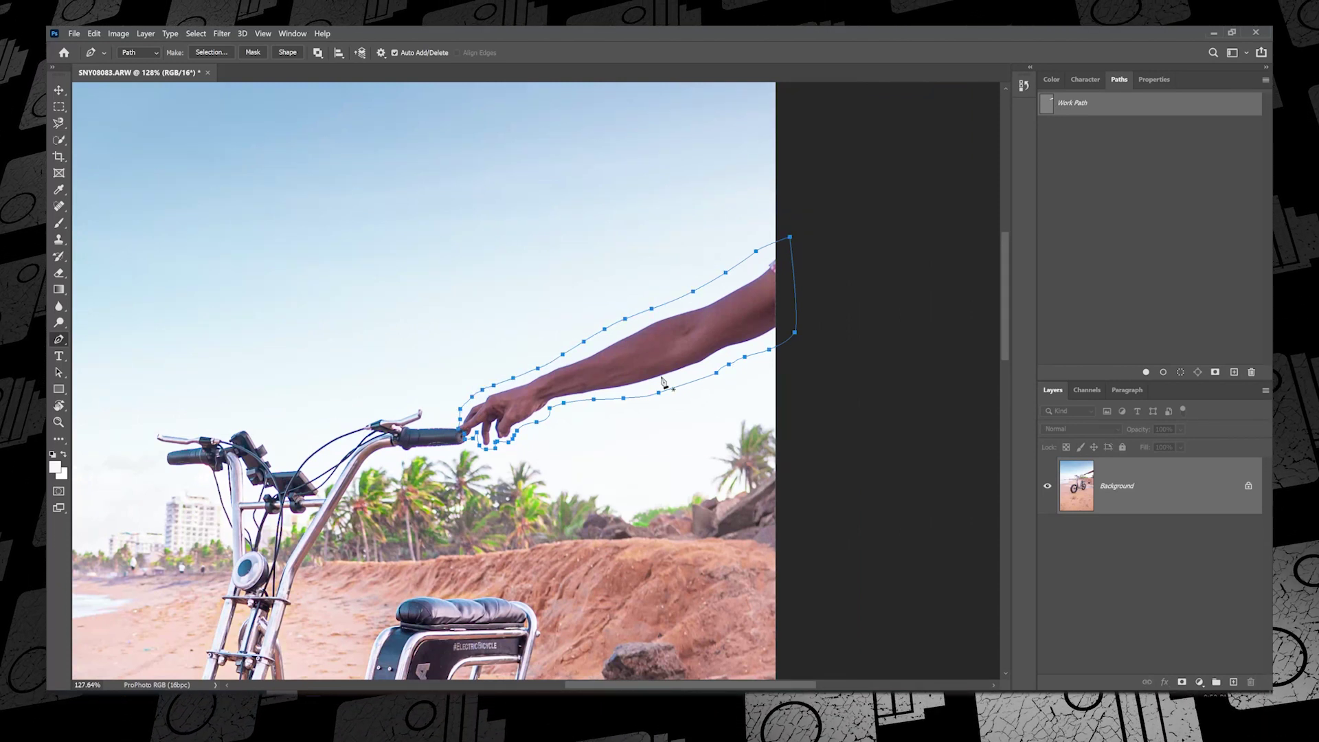
{"action": "key", "text": "ctrl+0"}
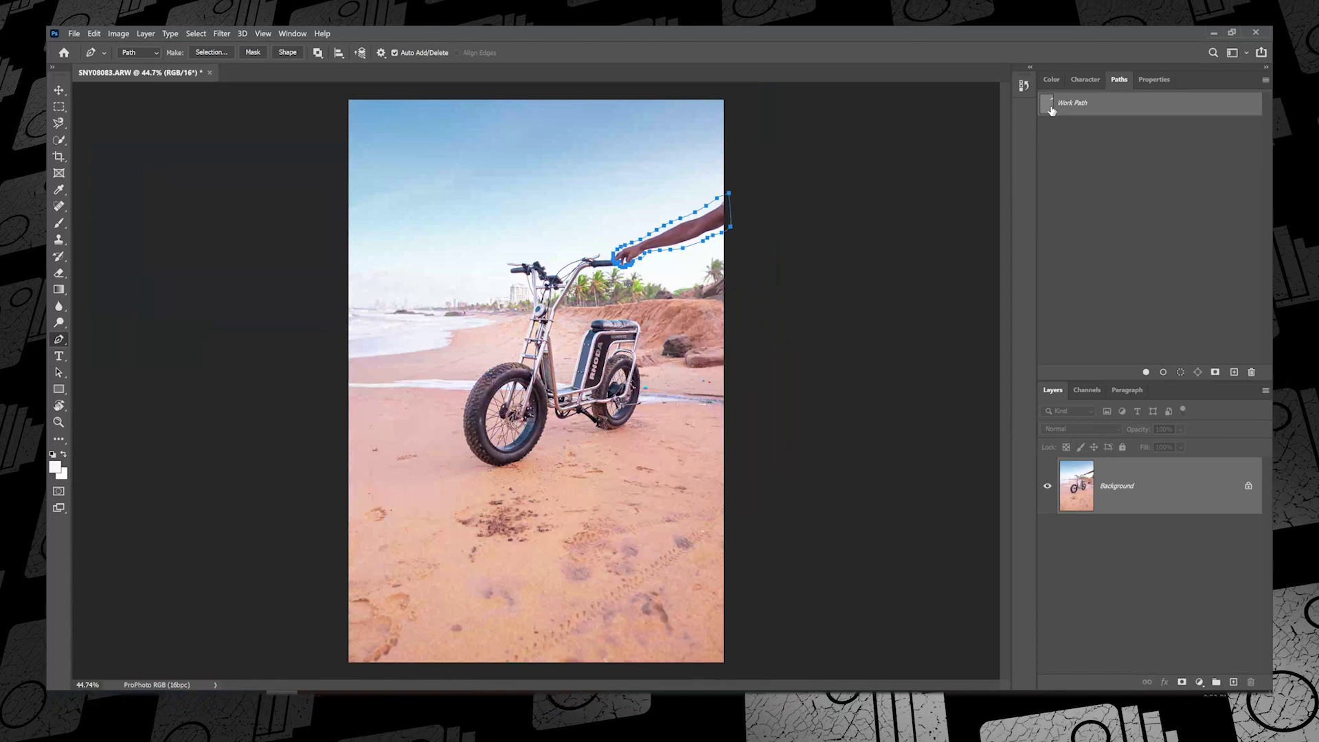
Load the arm's Work Path as a selection and start Content-Aware Fill.
{"action": "left_click", "coordinate": [1049, 106], "text": "ctrl"}
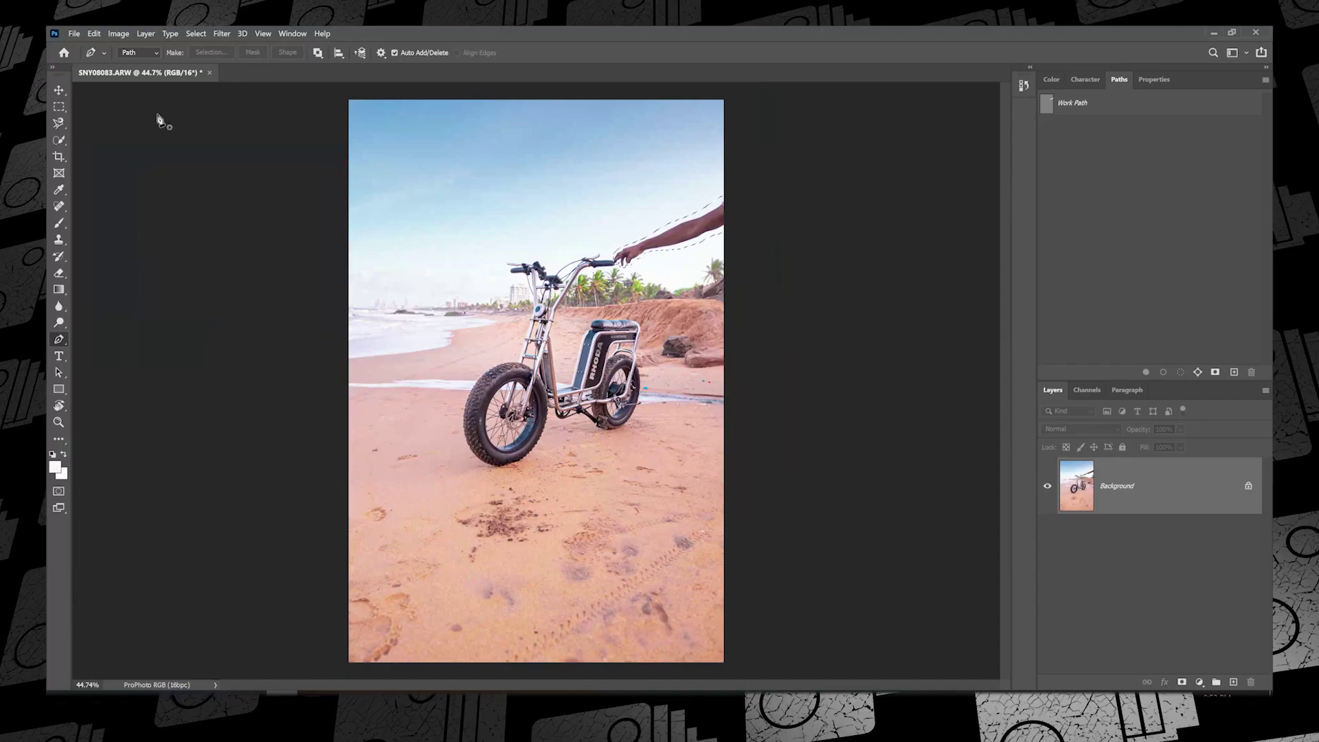
{"action": "left_click", "coordinate": [96, 34]}
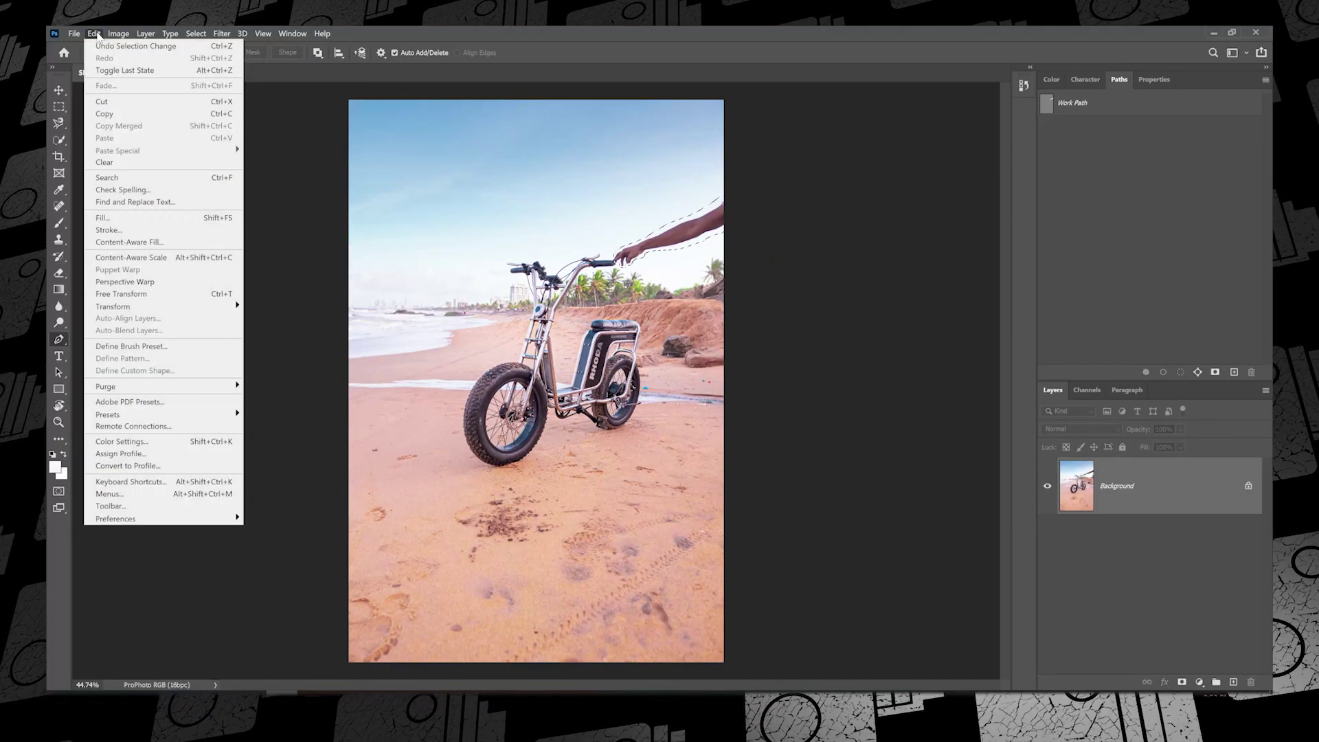
{"action": "left_click", "coordinate": [149, 244]}
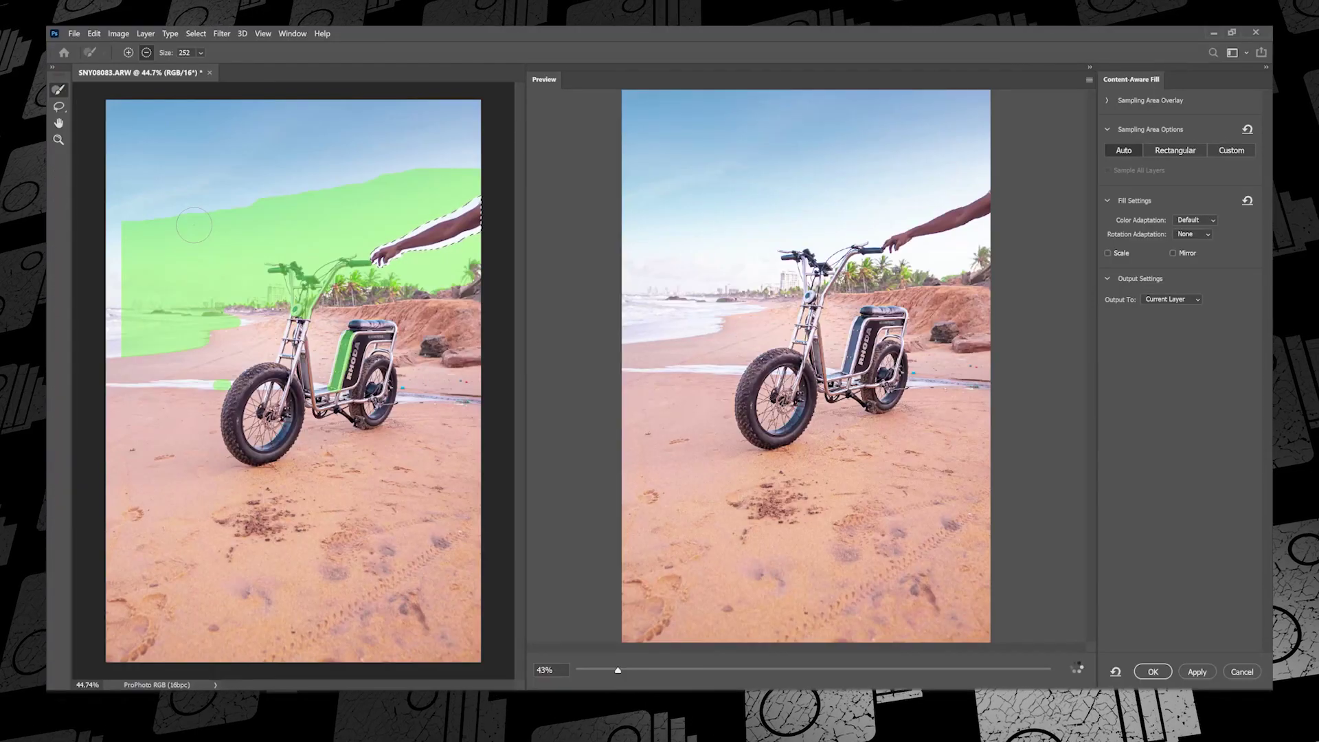
{"action": "scroll", "coordinate": [806, 367], "scroll_direction": "up", "scroll_amount": 5}
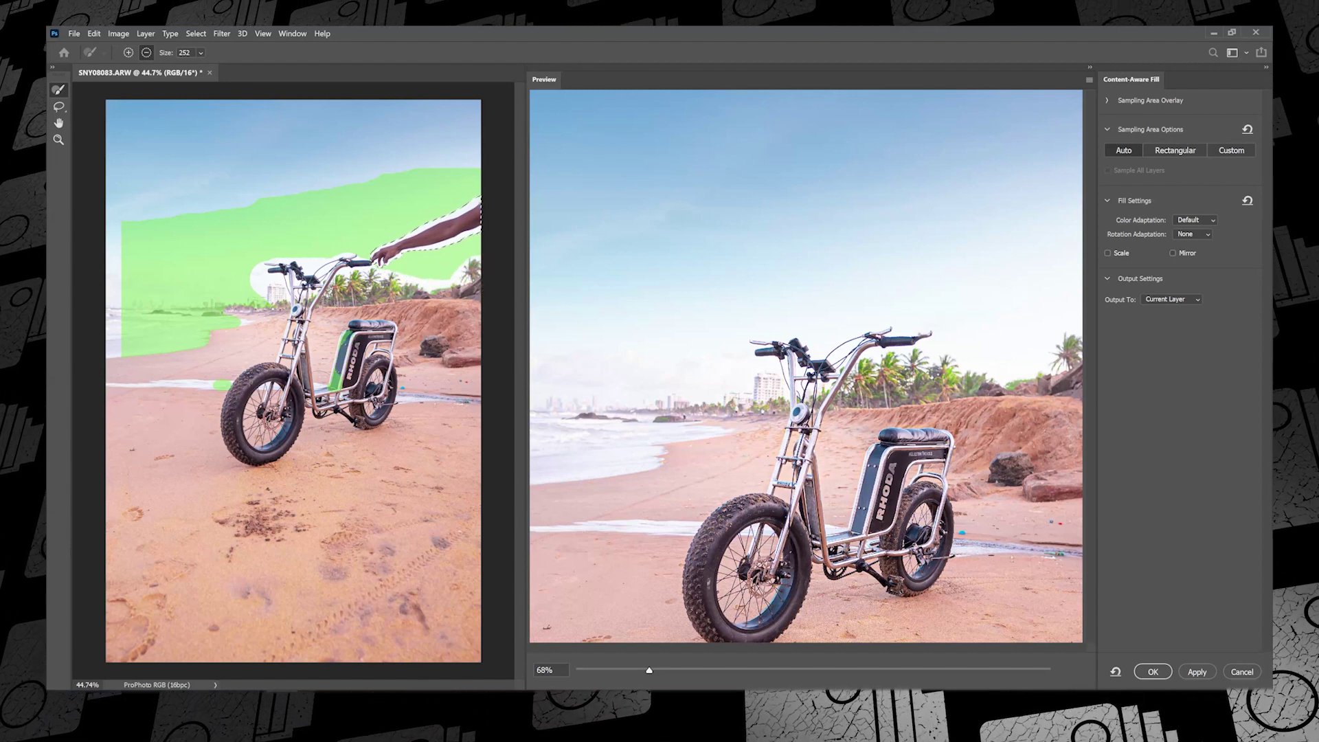
Exclude the shoreline from the fill's sampling area and commit the Content-Aware Fill over the arm.
{"action": "mouse_move", "coordinate": [200, 317]}
{"action": "left_mouse_down"}
{"action": "mouse_move", "coordinate": [126, 338]}
{"action": "mouse_move", "coordinate": [144, 302]}
{"action": "mouse_move", "coordinate": [197, 311]}
{"action": "mouse_move", "coordinate": [218, 383]}
{"action": "left_mouse_up"}
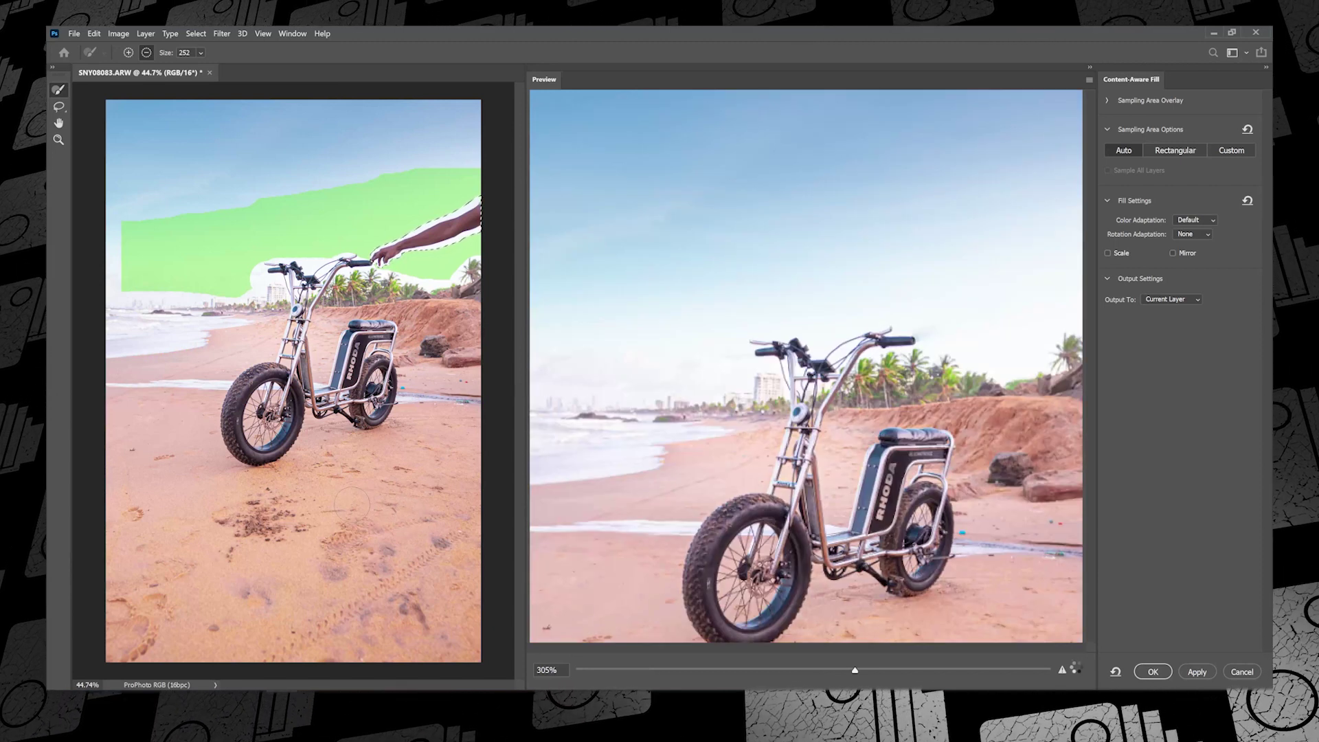
{"action": "left_click", "coordinate": [1205, 675]}
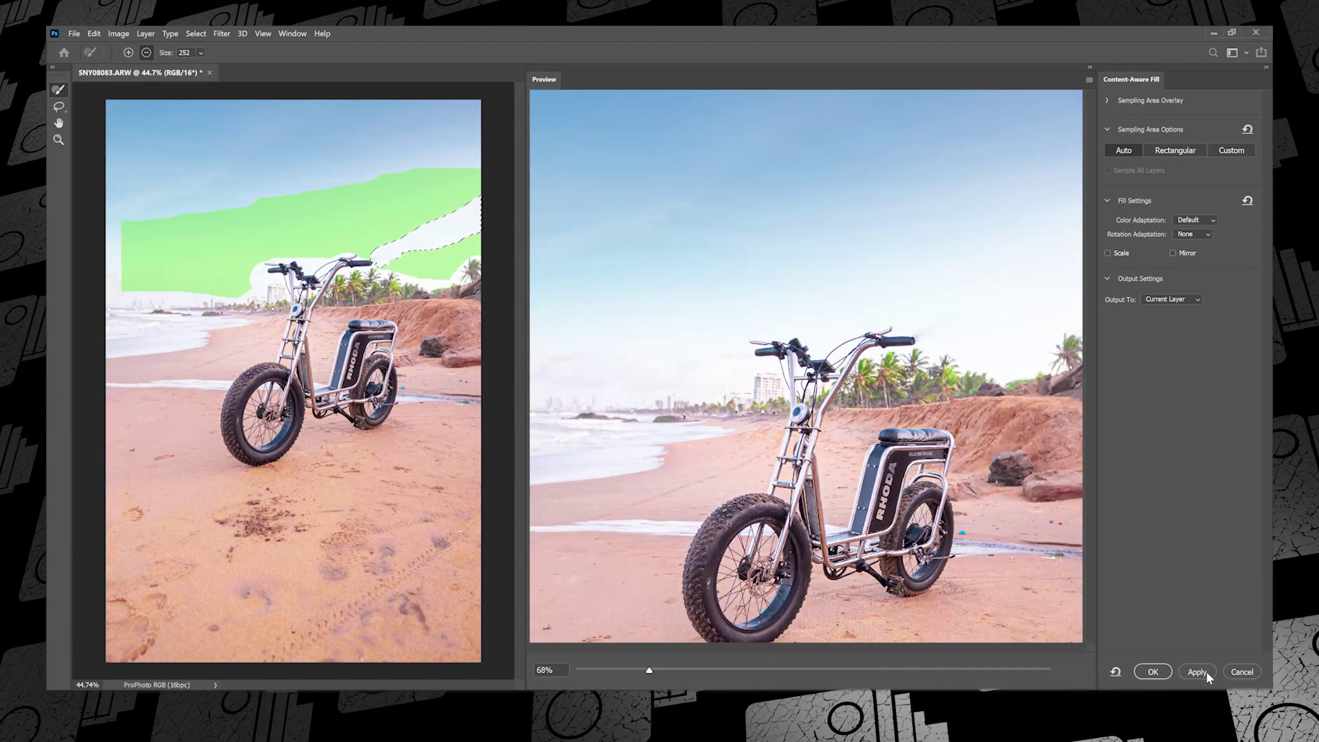
{"action": "left_click", "coordinate": [1152, 671]}
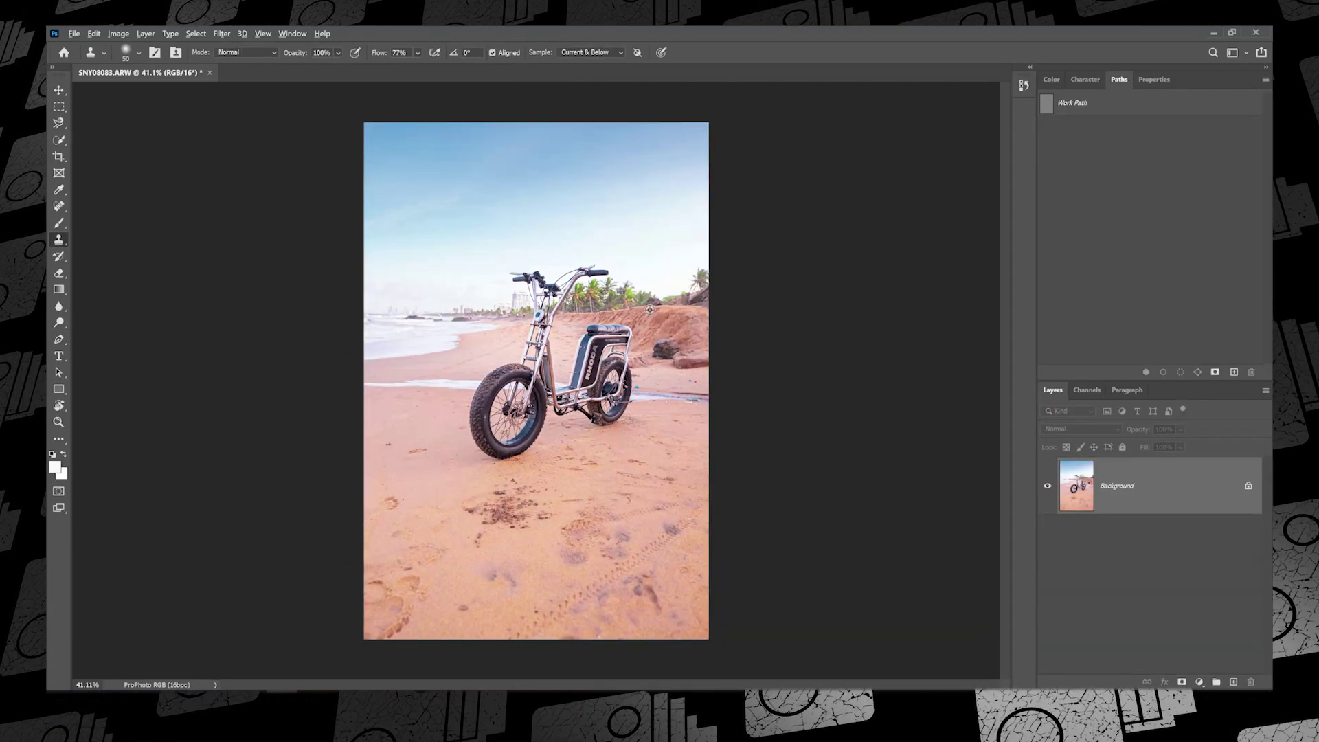
Bring up the Spot Healing Brush settings showing its 175 px tip.
{"action": "scroll", "coordinate": [622, 298], "scroll_direction": "up", "scroll_amount": 3}
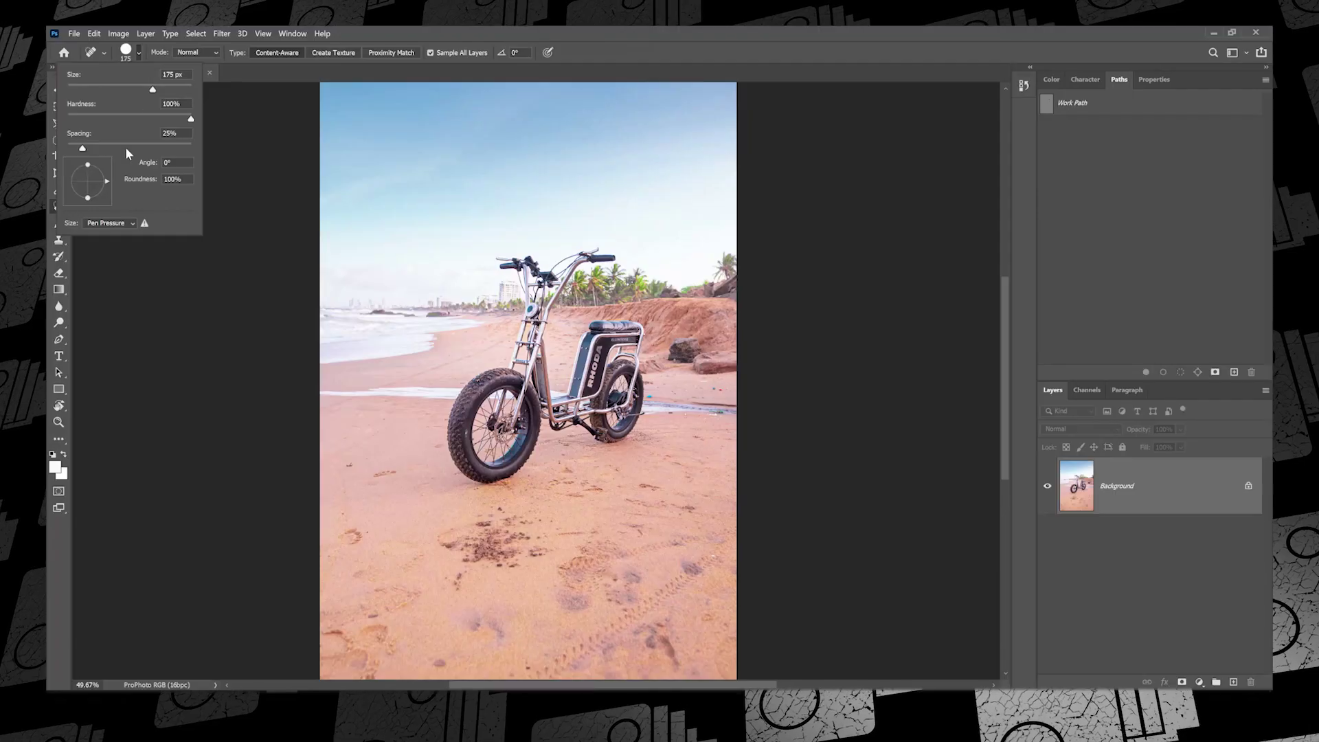
Soften the healing brush to 27% hardness and heal the dark spots and patch in the sand.
{"action": "left_click_drag", "start_coordinate": [138, 115], "coordinate": [101, 118]}
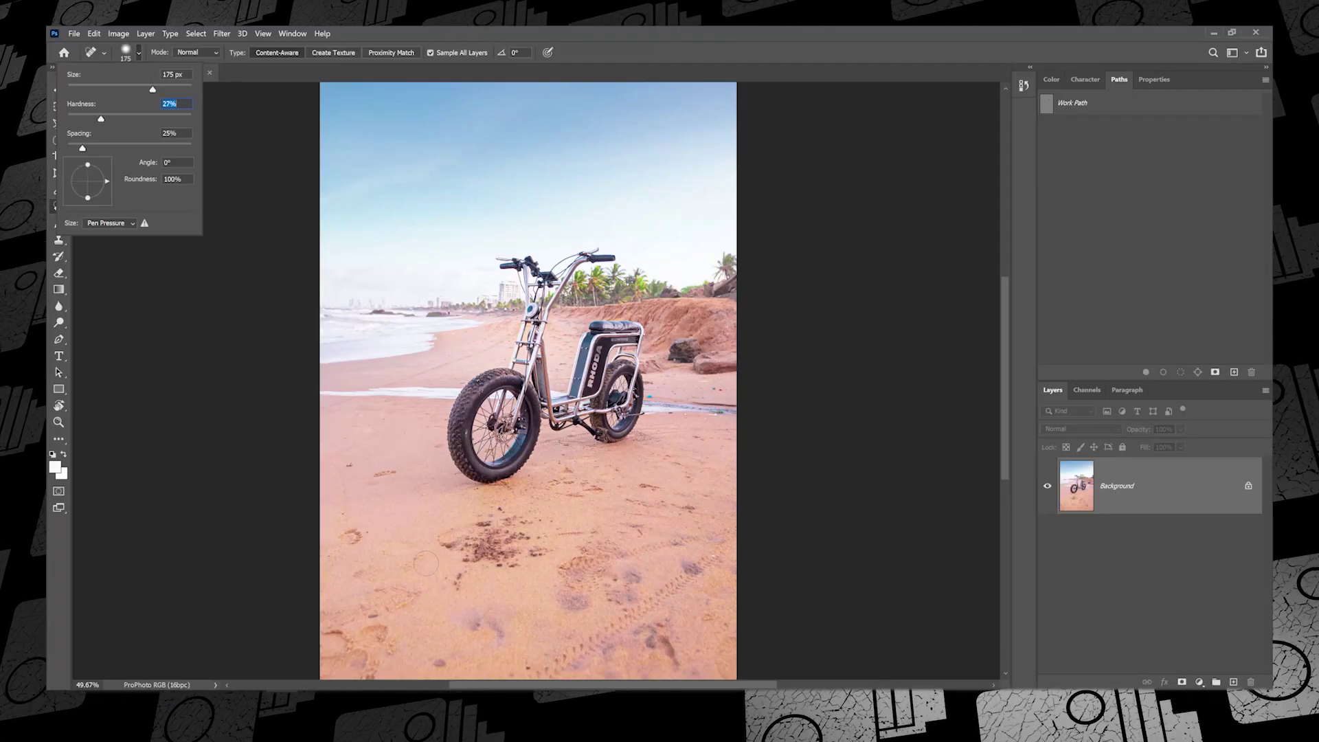
{"action": "left_click", "coordinate": [790, 344]}
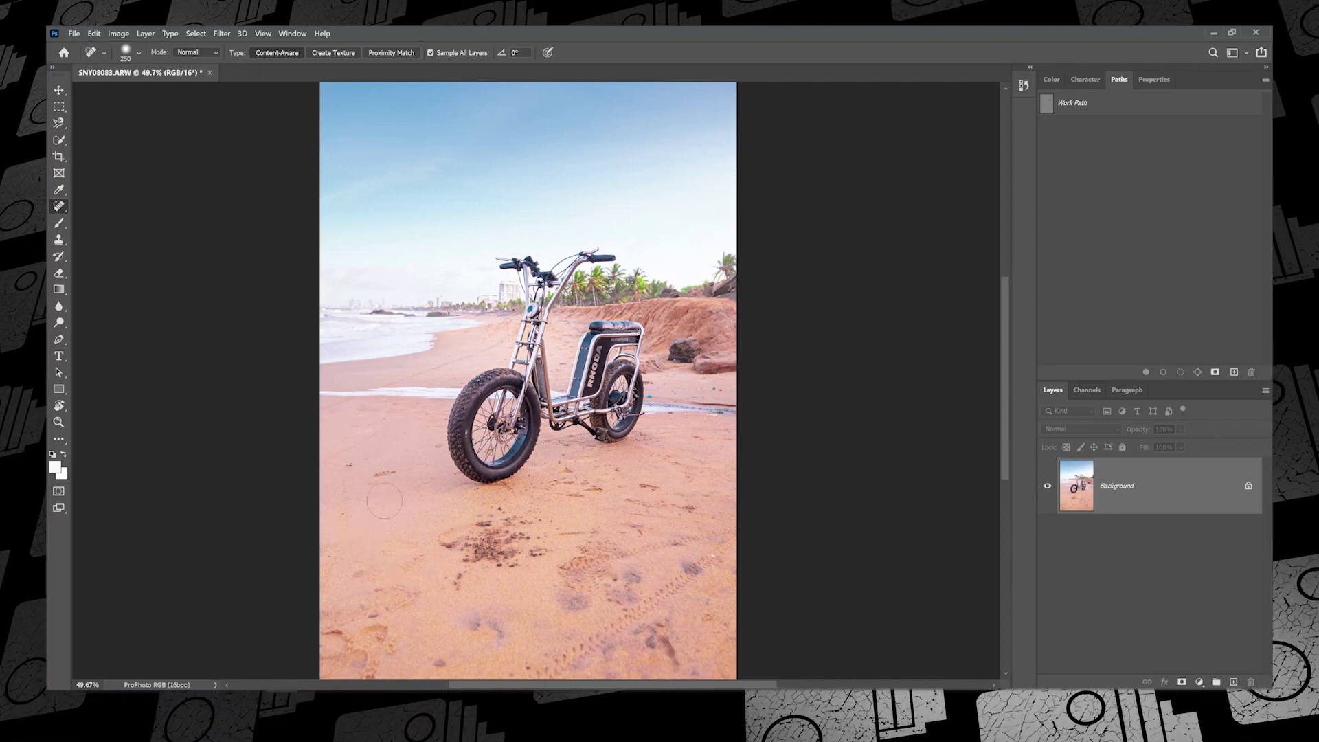
{"action": "left_click", "coordinate": [383, 583]}
{"action": "left_click", "coordinate": [360, 653]}
{"action": "left_click_drag", "start_coordinate": [695, 536], "coordinate": [574, 574]}
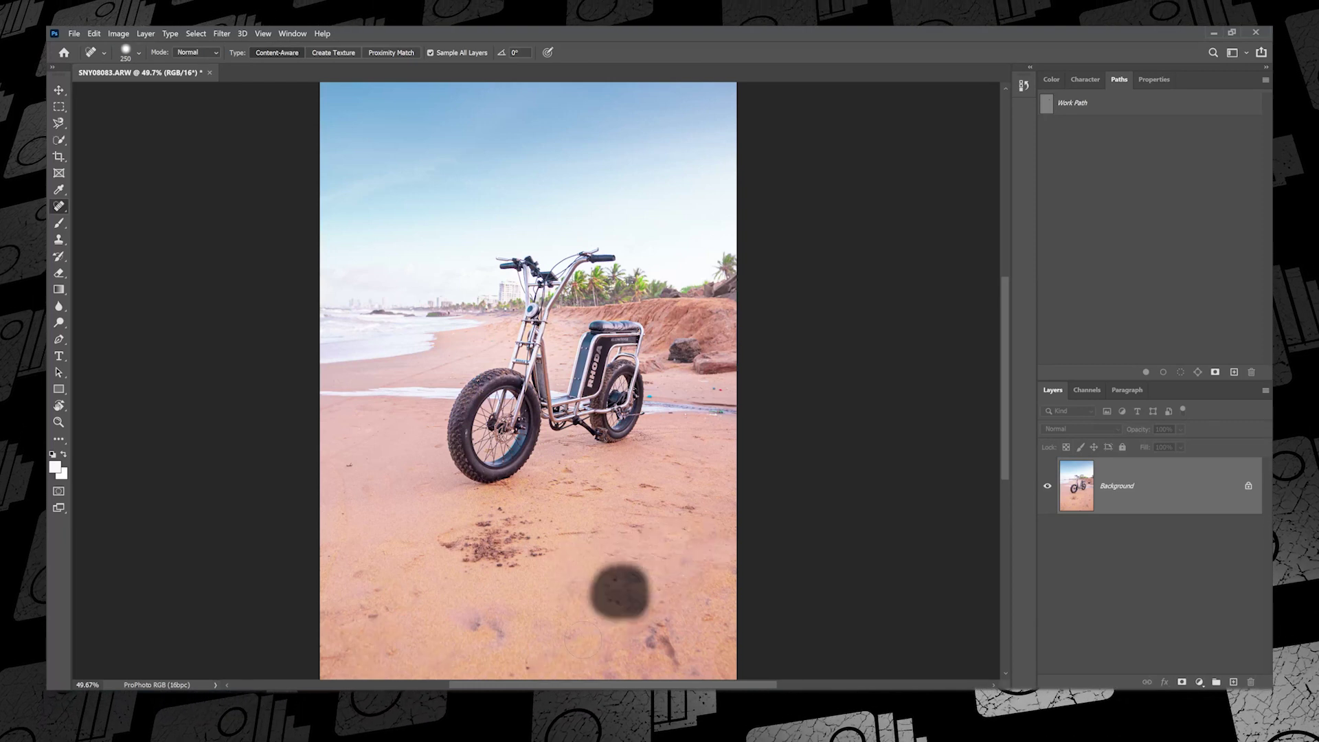
{"action": "left_click", "coordinate": [472, 564]}
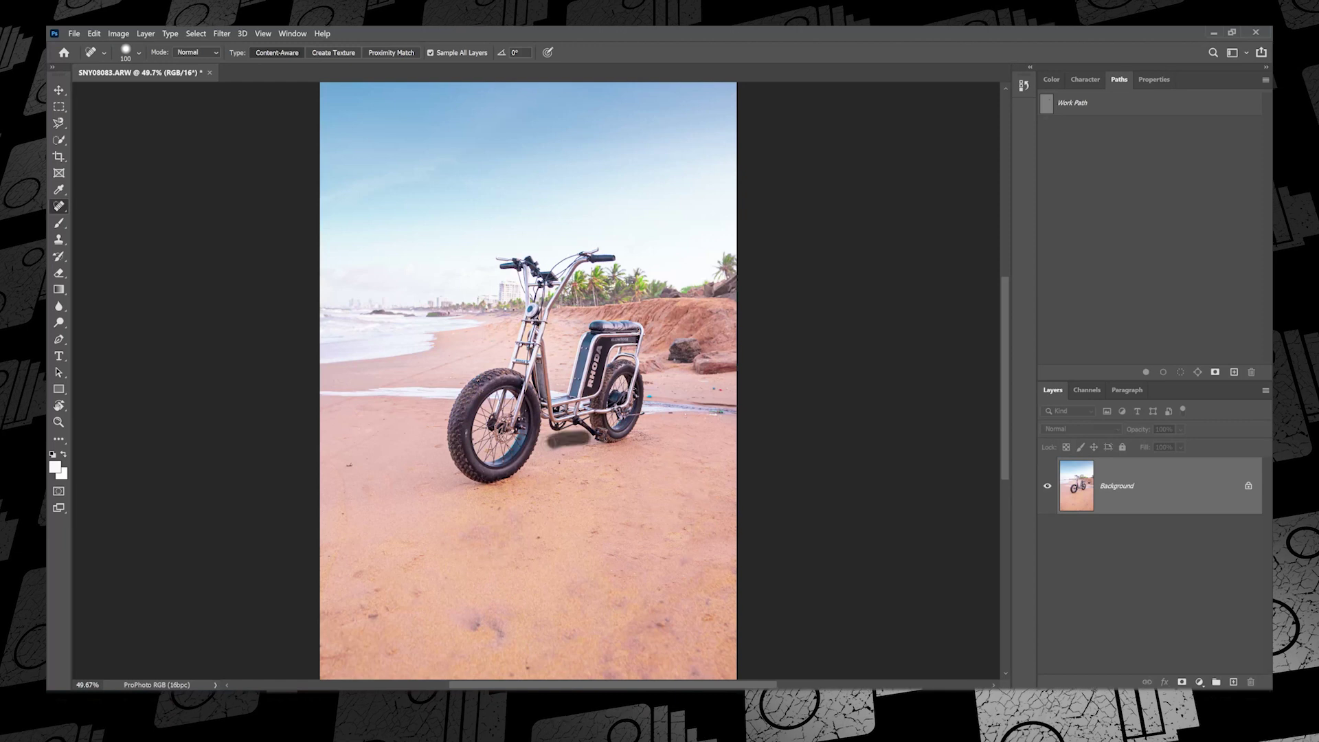
Zoom in and heal the small blue and red specks near the water.
{"action": "key", "text": "p"}
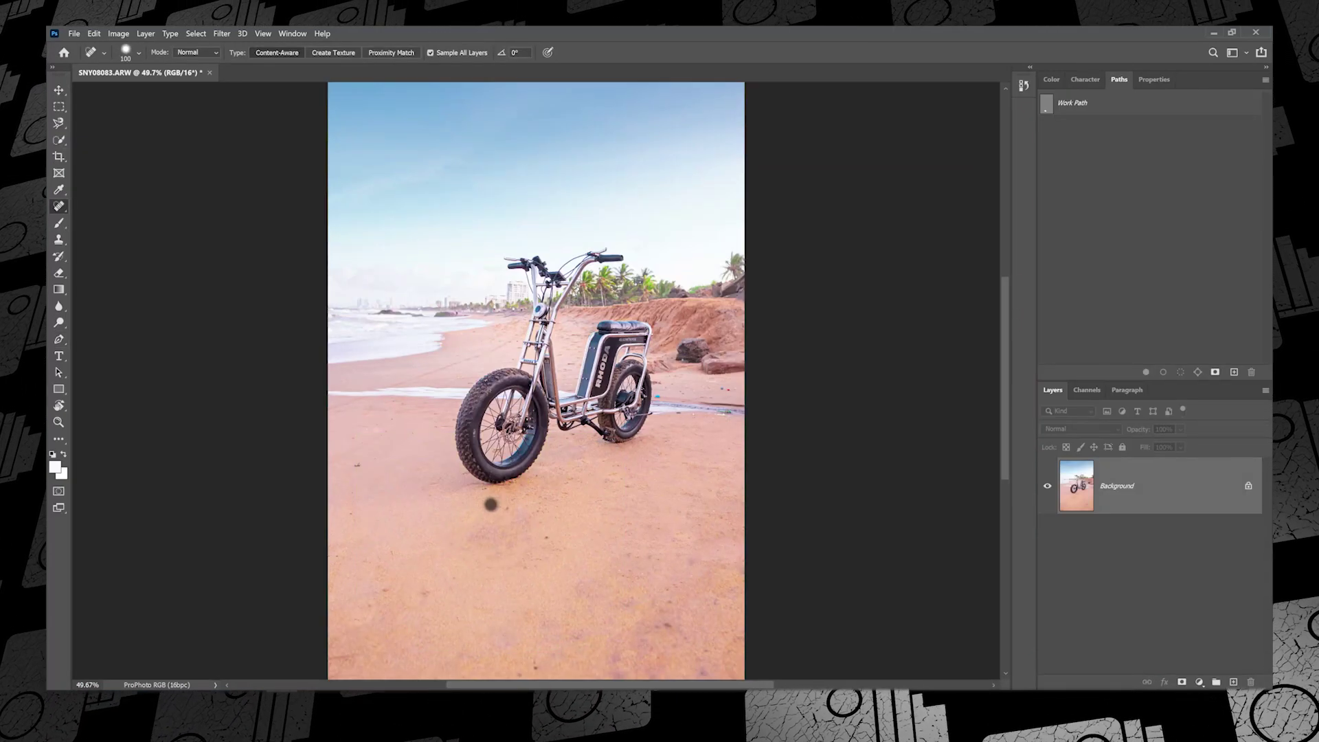
{"action": "scroll", "coordinate": [687, 409], "scroll_direction": "up", "scroll_amount": 5}
{"action": "left_click", "coordinate": [610, 396]}
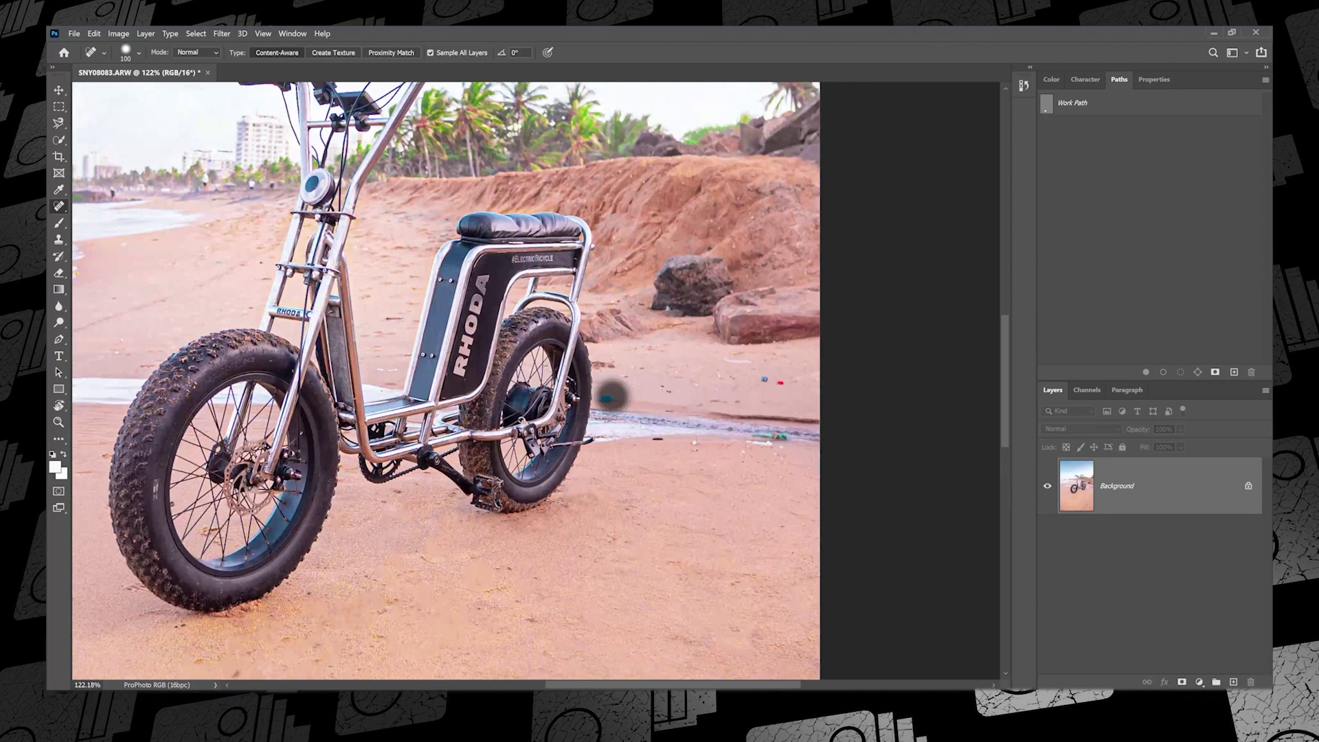
{"action": "left_click_drag", "start_coordinate": [756, 382], "coordinate": [781, 381]}
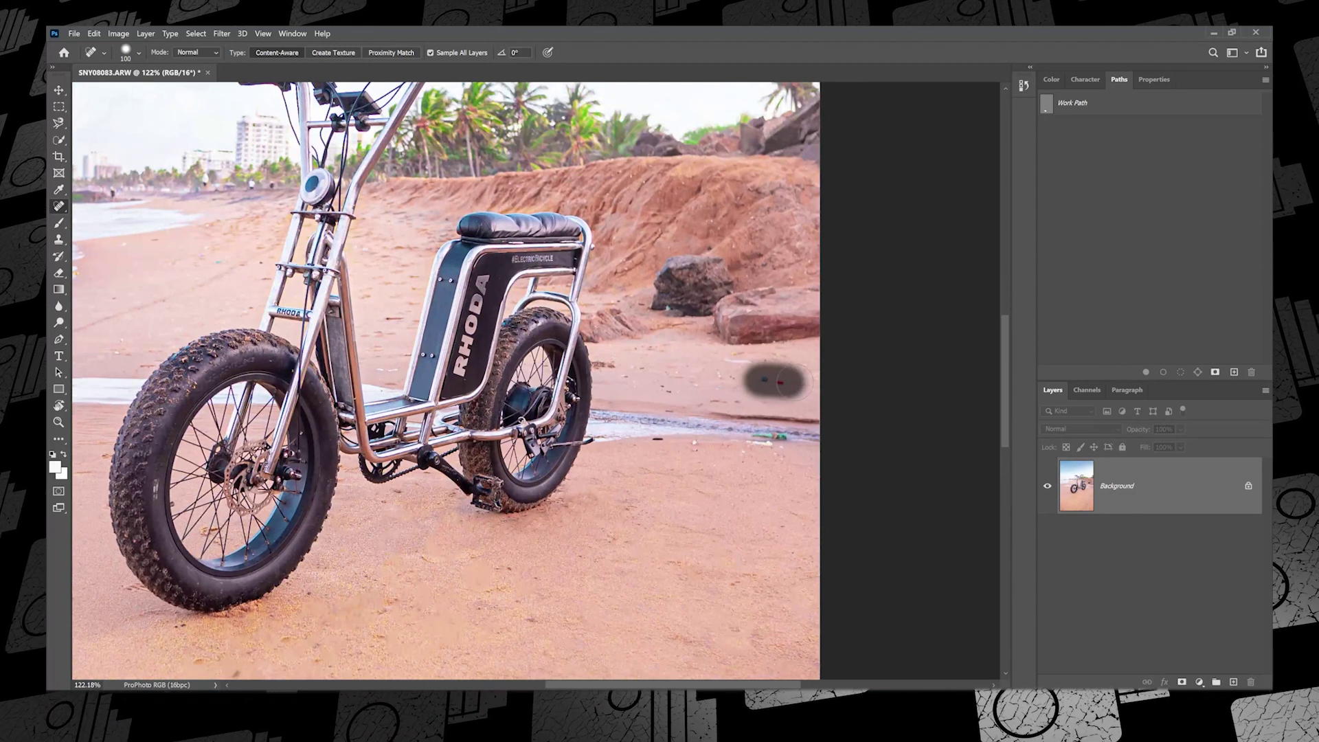